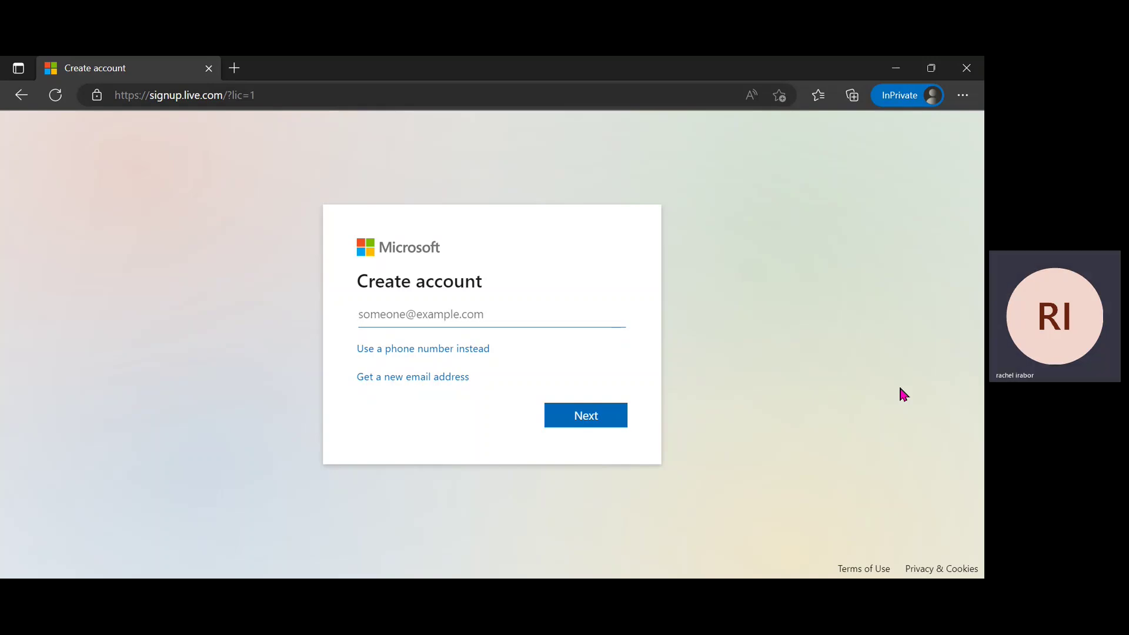
Load signup.live.com in a new InPrivate tab, fixing the mistyped comma in the address.
{"action": "left_click", "coordinate": [240, 74]}
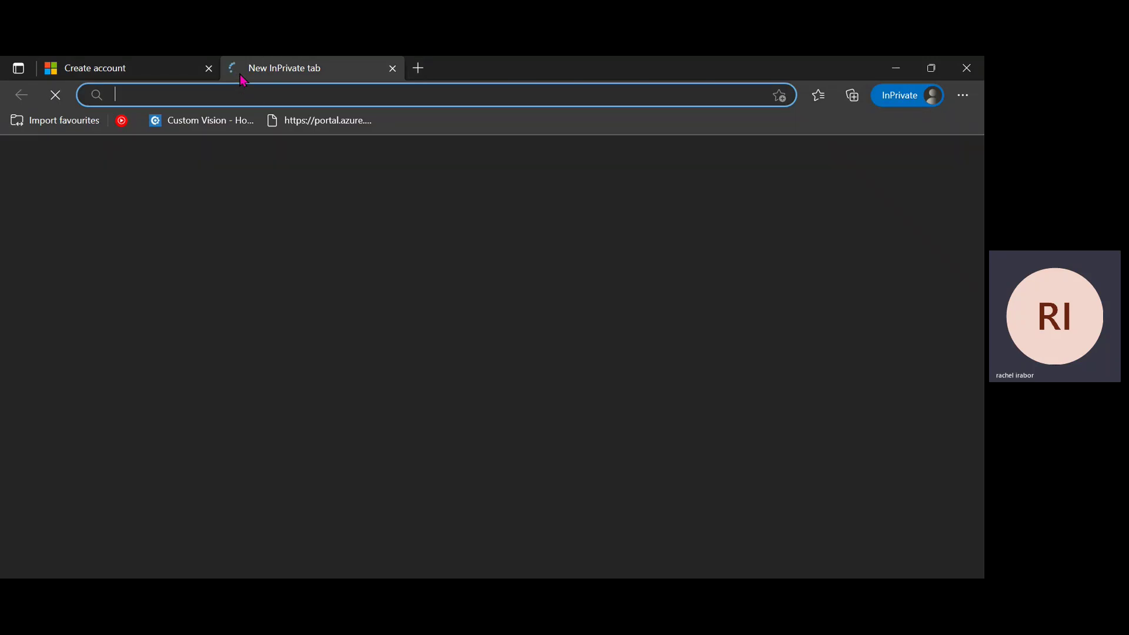
{"action": "type", "text": "sig"}
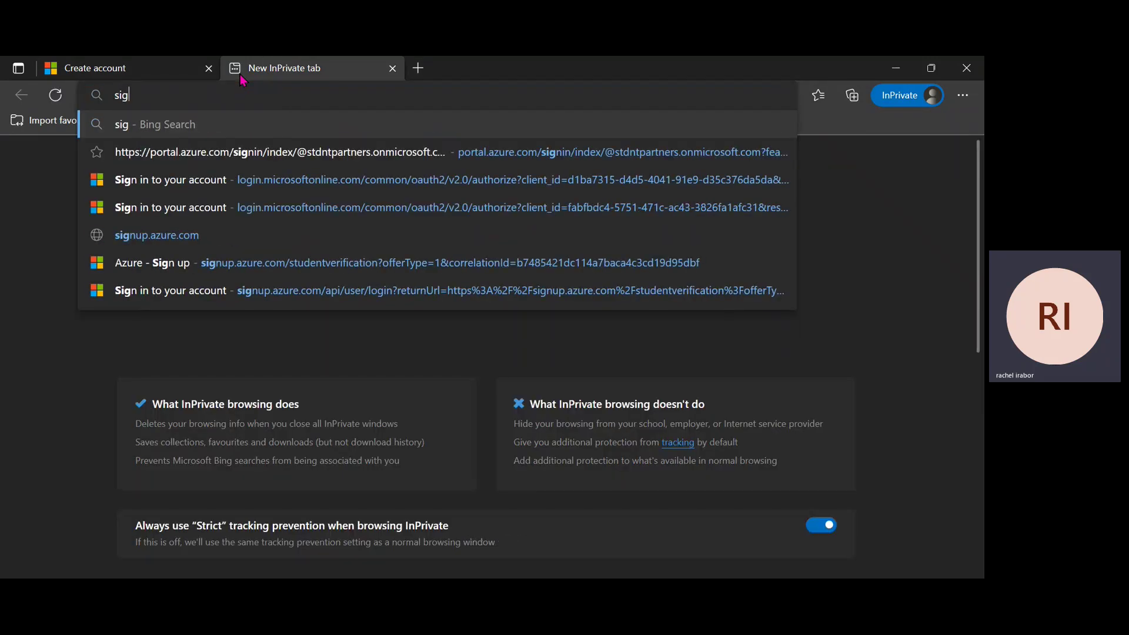
{"action": "type", "text": "nup"}
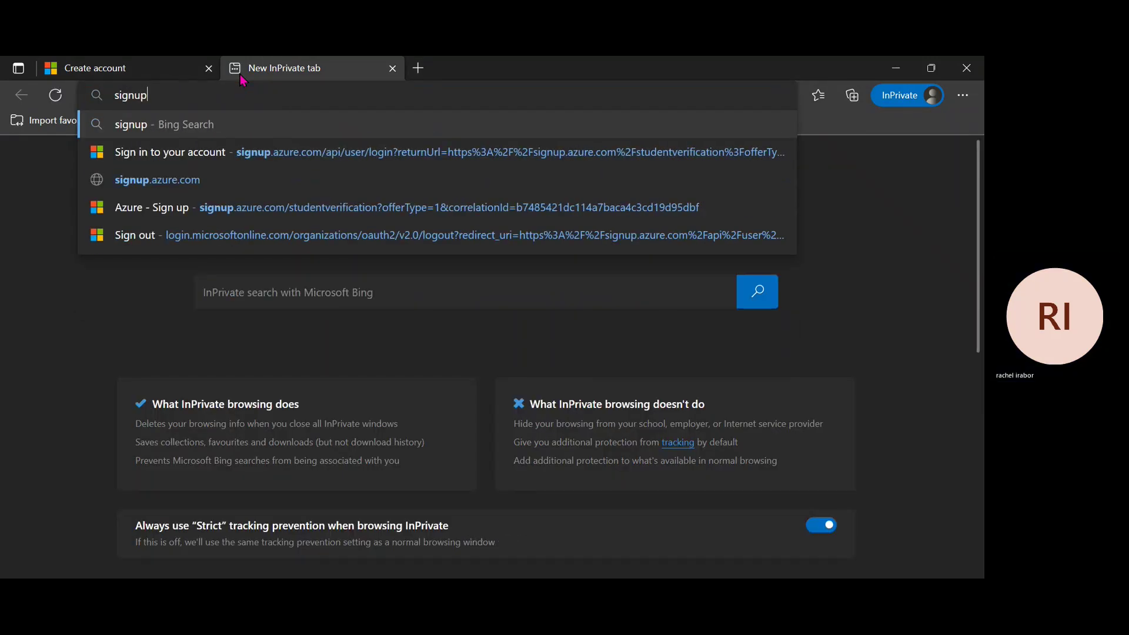
{"action": "type", "text": ".live,"}
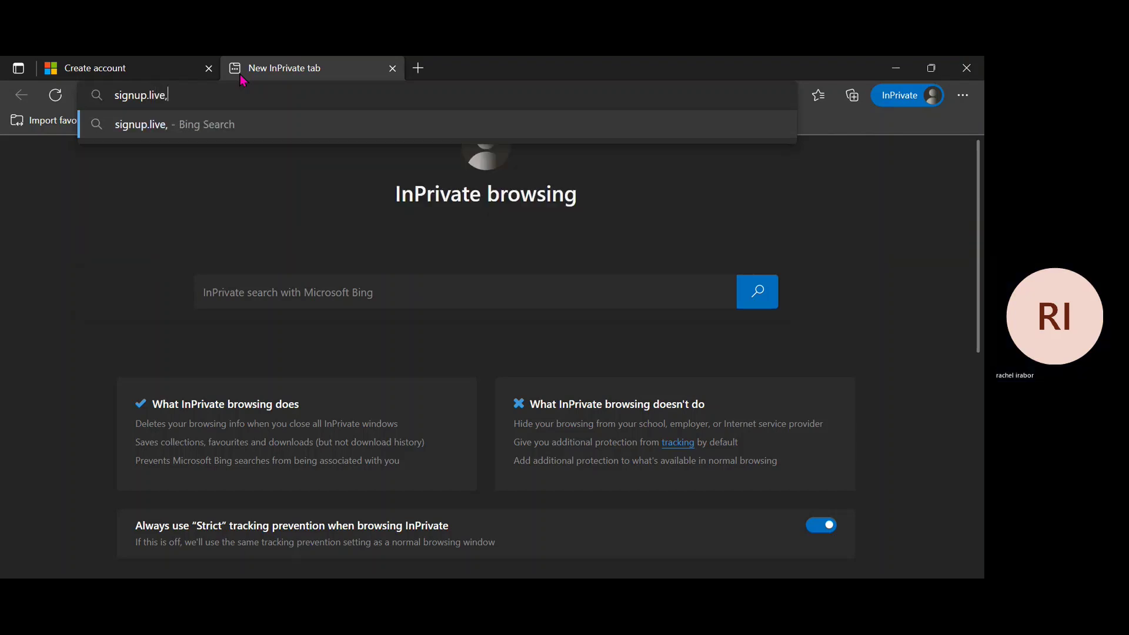
{"action": "key", "text": "BackSpace"}
{"action": "type", "text": ".com"}
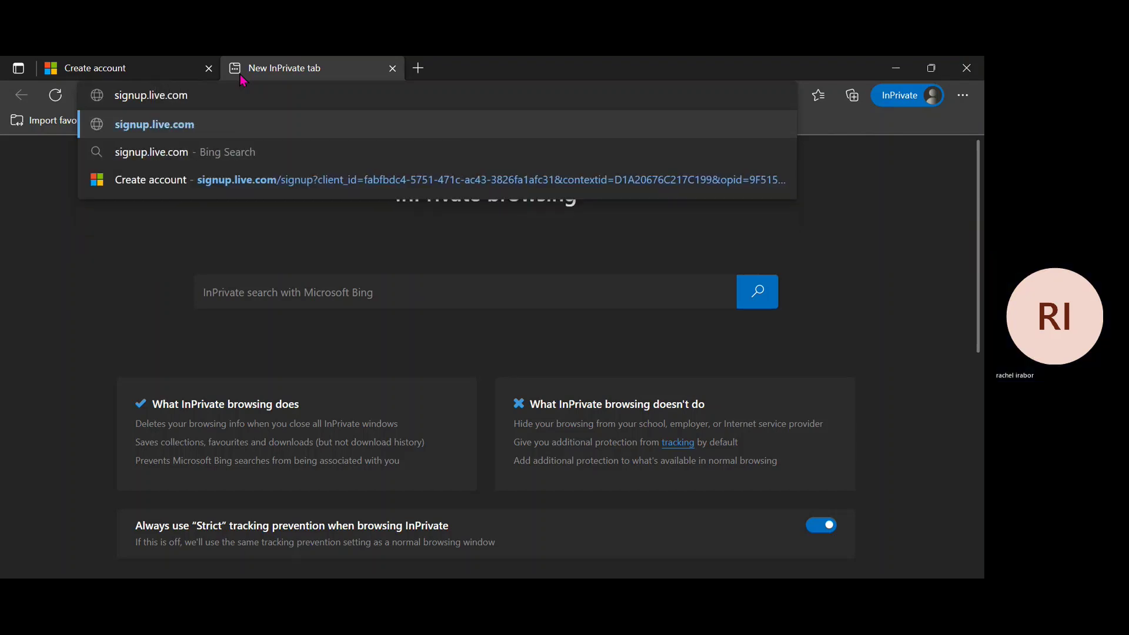
{"action": "key", "text": "Return"}
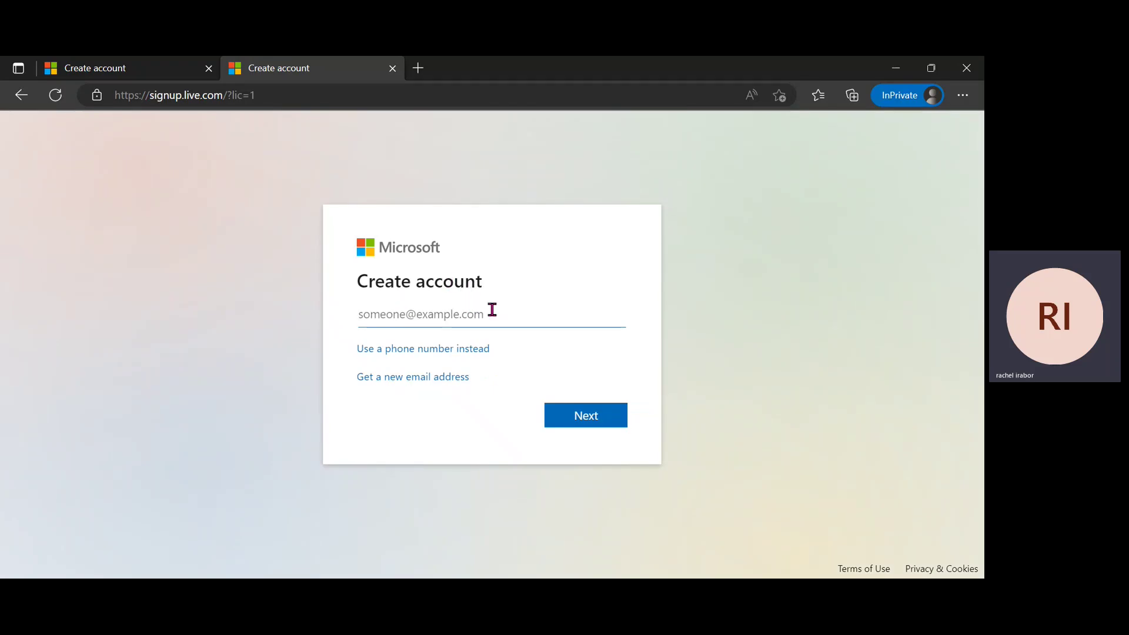
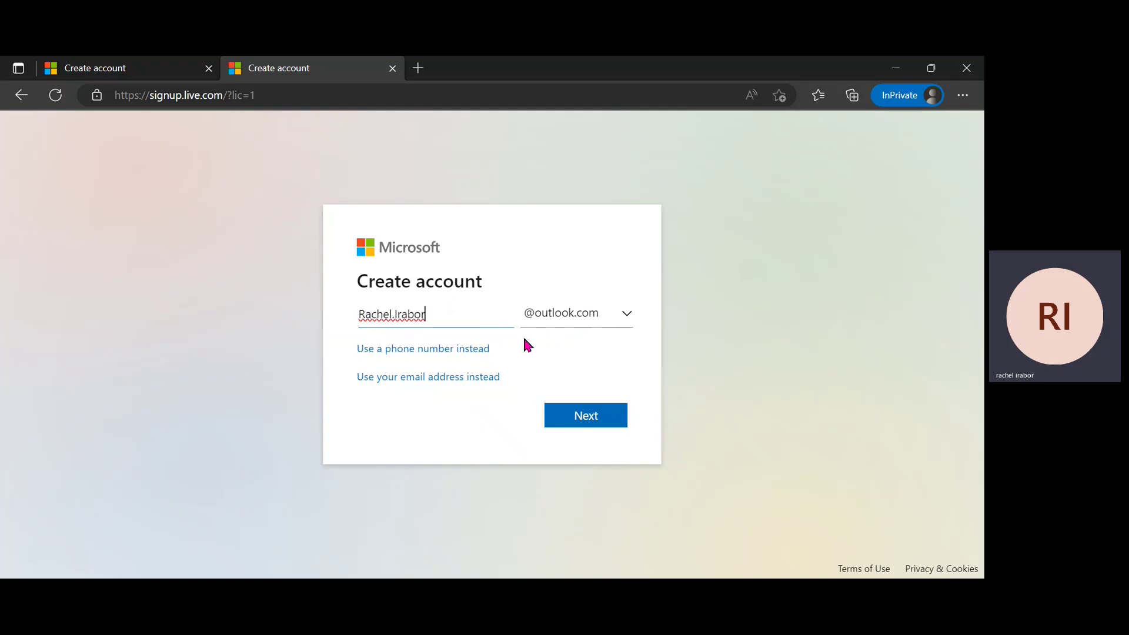
Enter the chosen username with the outlook.com domain and submit it.
{"action": "left_click", "coordinate": [595, 328]}
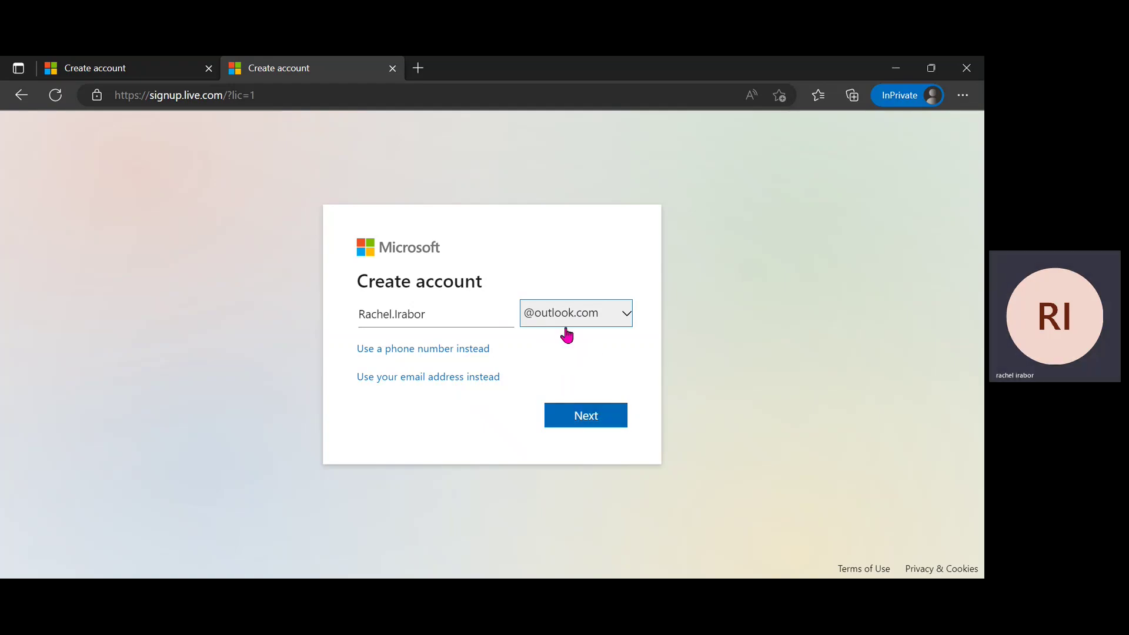
{"action": "left_click", "coordinate": [582, 423]}
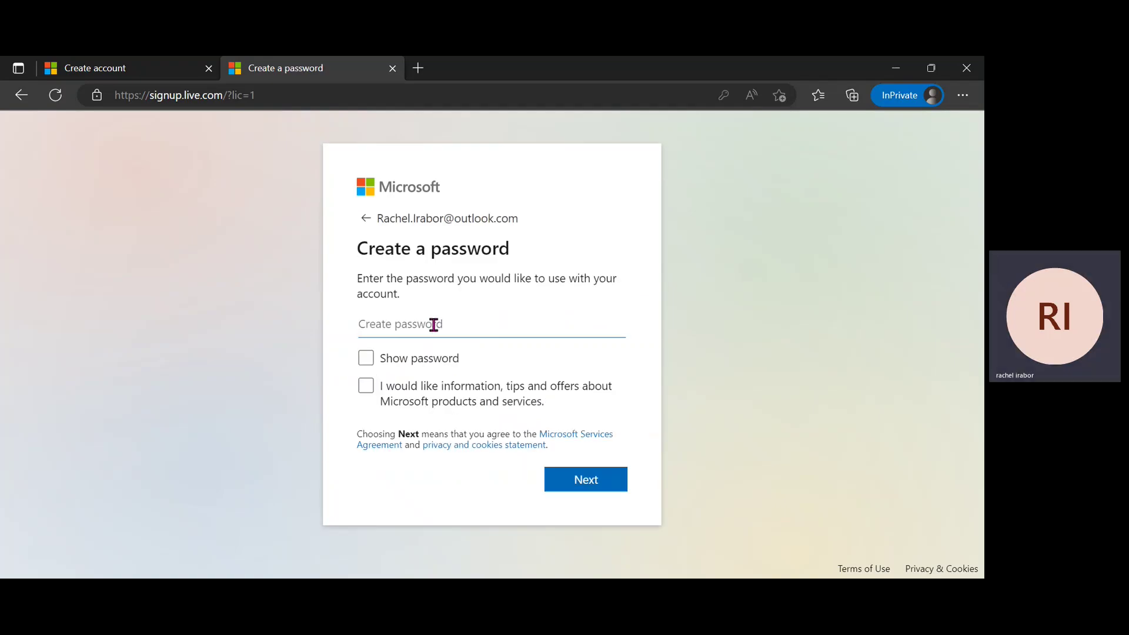
Create the account password with Caps Lock off and submit it.
{"action": "left_click", "coordinate": [433, 325]}
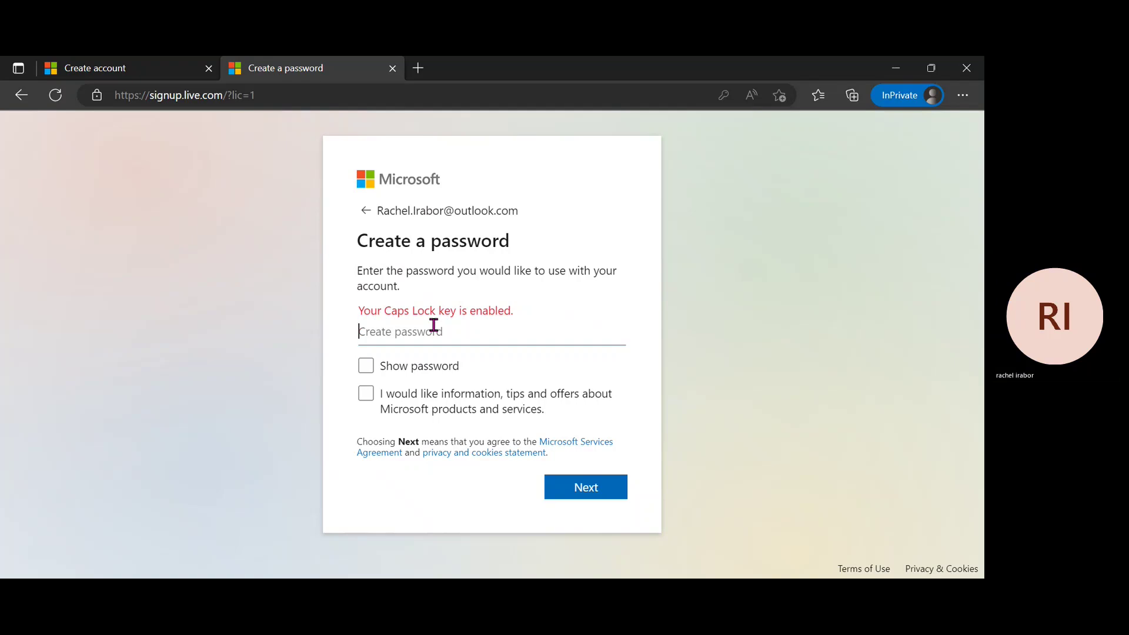
{"action": "type", "text": "•"}
{"action": "key", "text": "Caps_Lock"}
{"action": "type", "text": "•••"}
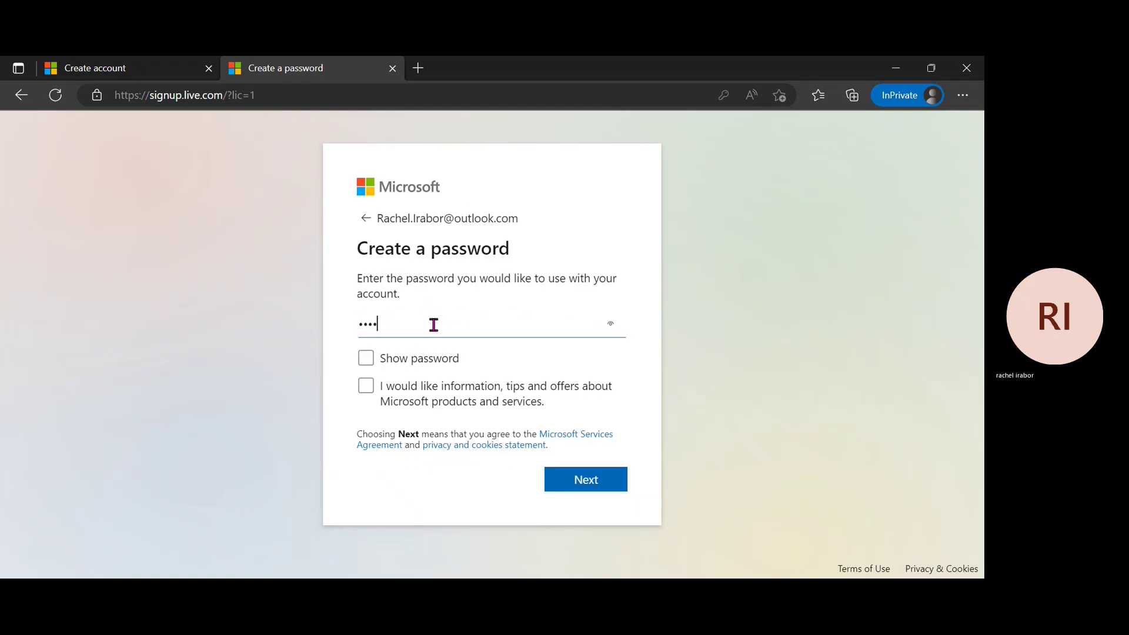
{"action": "type", "text": "••••••"}
{"action": "left_click", "coordinate": [583, 490]}
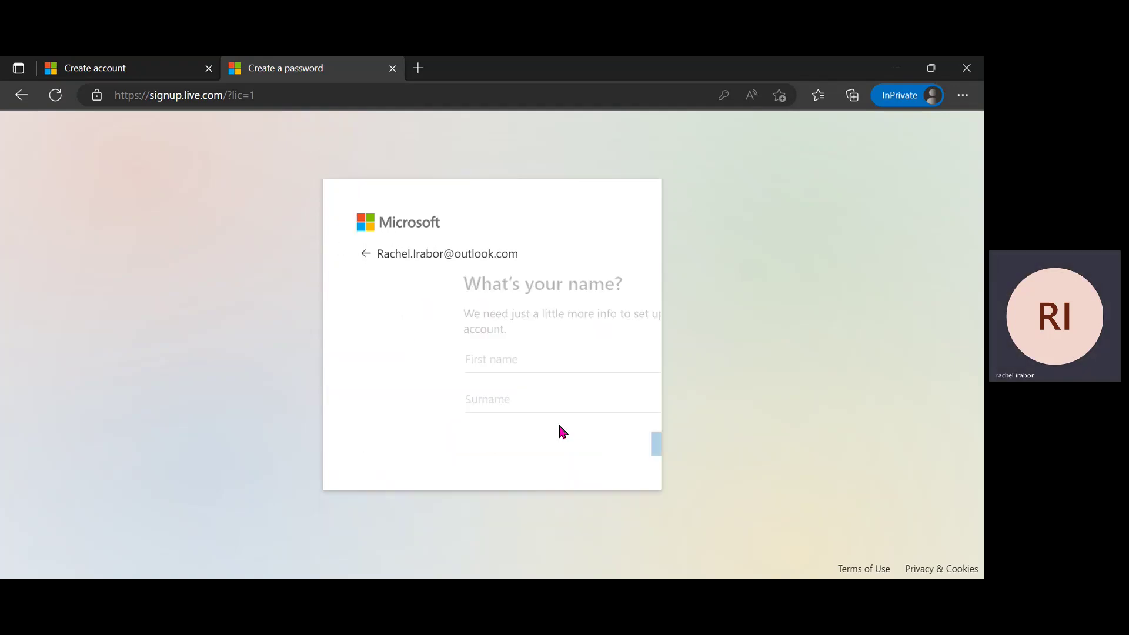
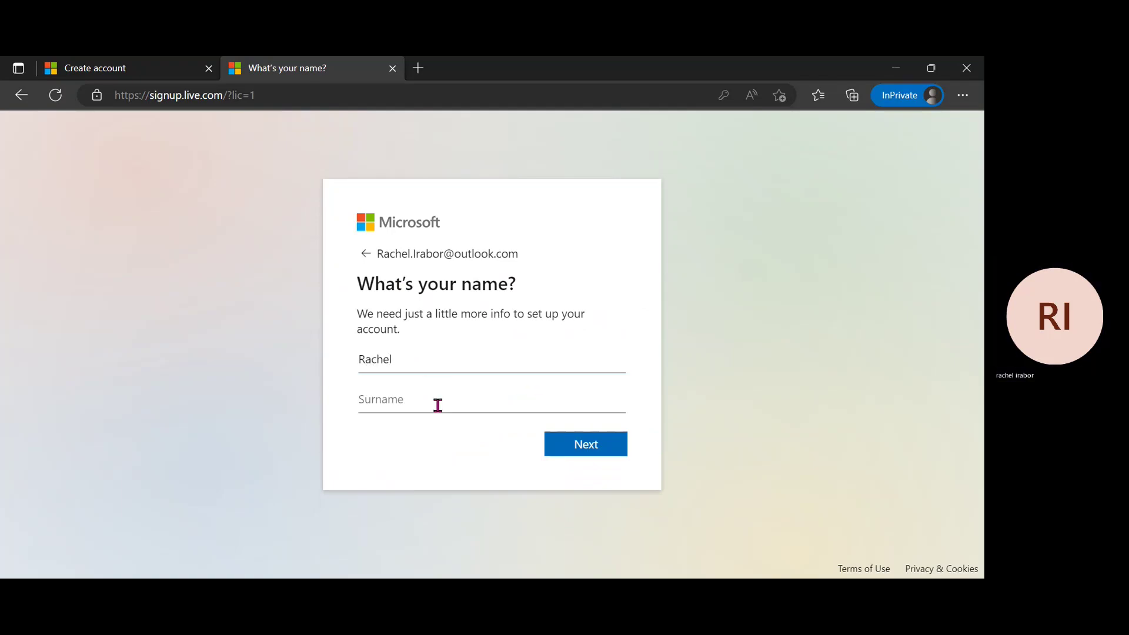
Enter the account holder's first name and surname and continue.
{"action": "left_click", "coordinate": [438, 404]}
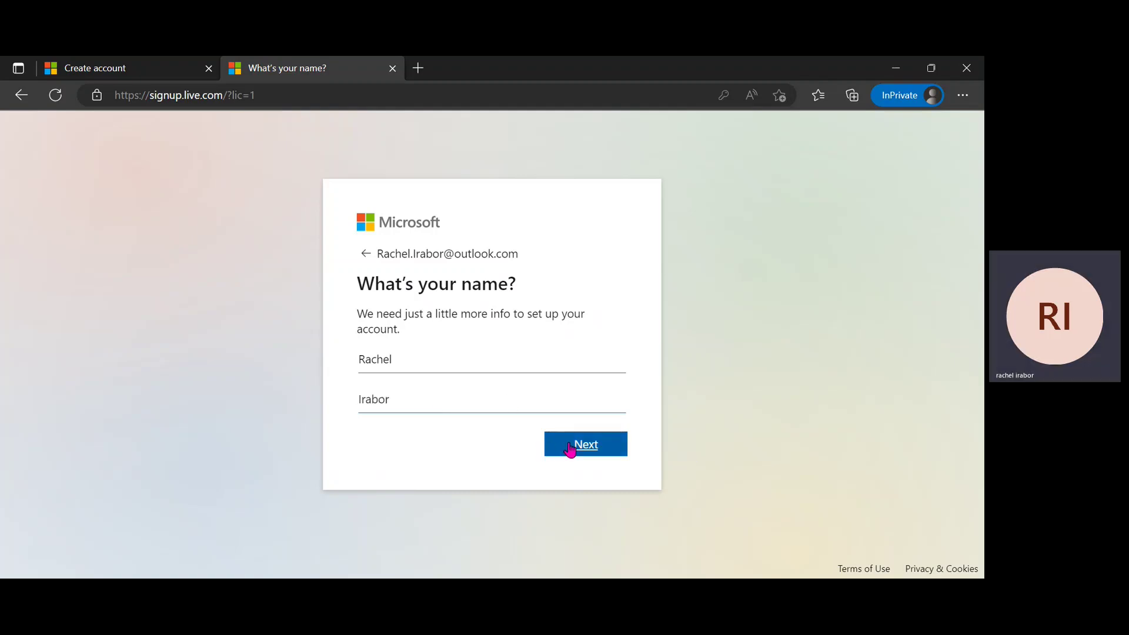
{"action": "left_click", "coordinate": [573, 447]}
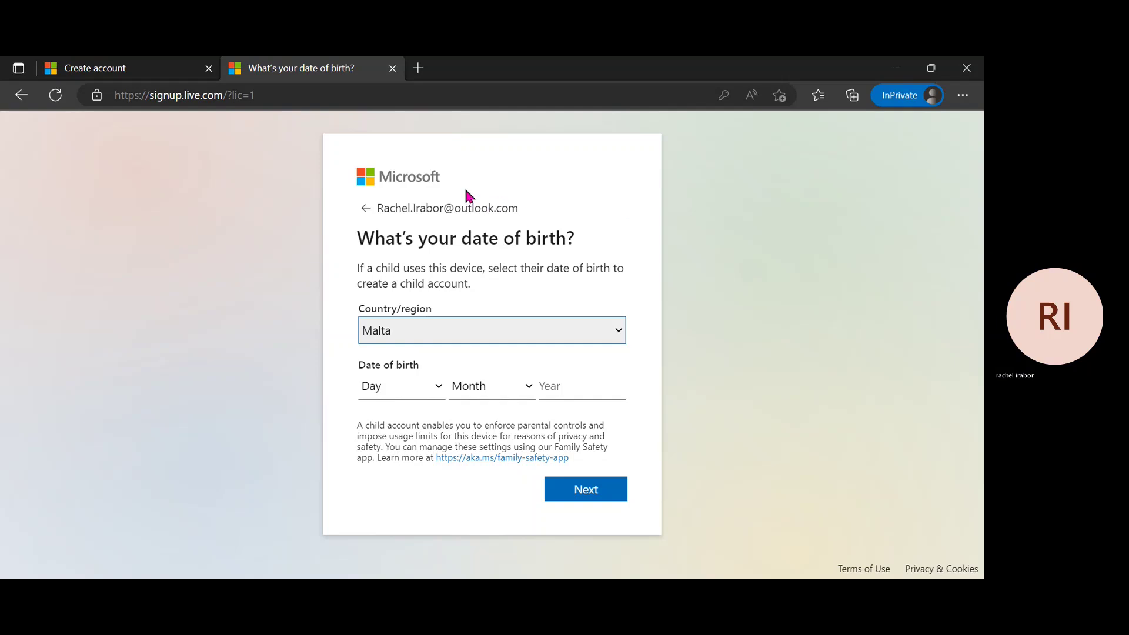
Choose Nigeria, day 14 and August, then type year 1905 and step it up to 1910 before submitting.
{"action": "type", "text": "Nigeria"}
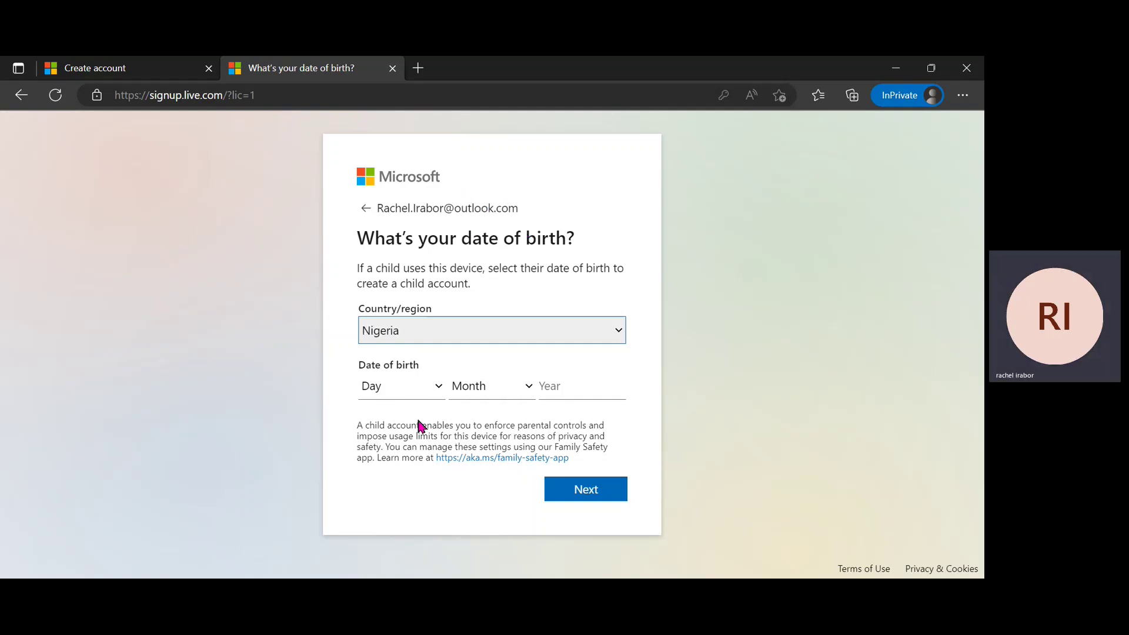
{"action": "left_click", "coordinate": [415, 391]}
{"action": "type", "text": "14"}
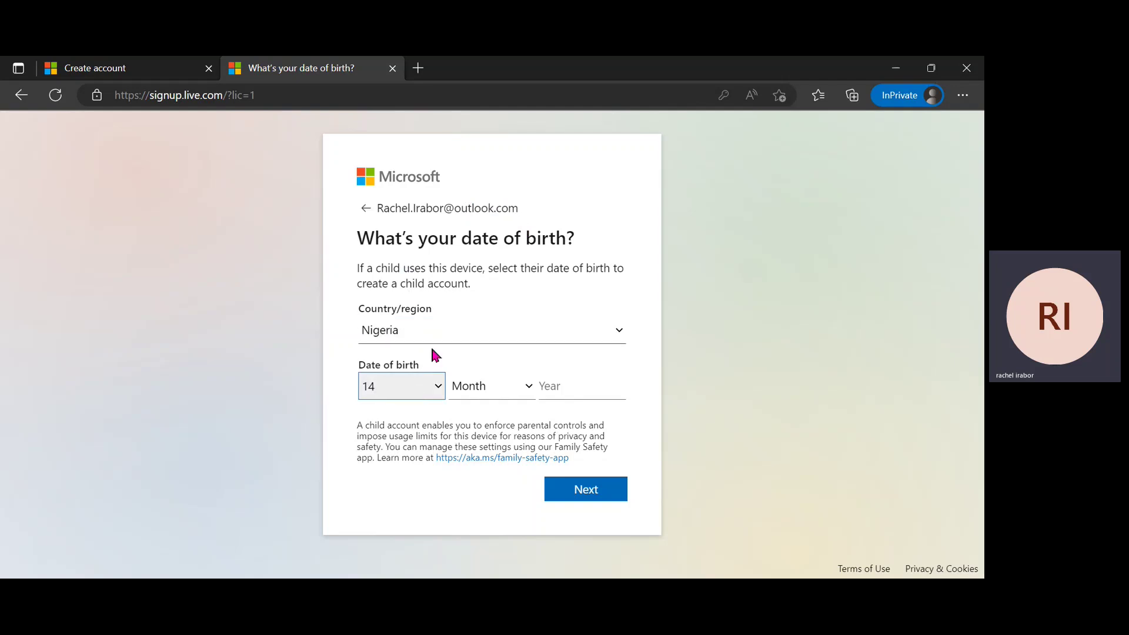
{"action": "left_click", "coordinate": [469, 386]}
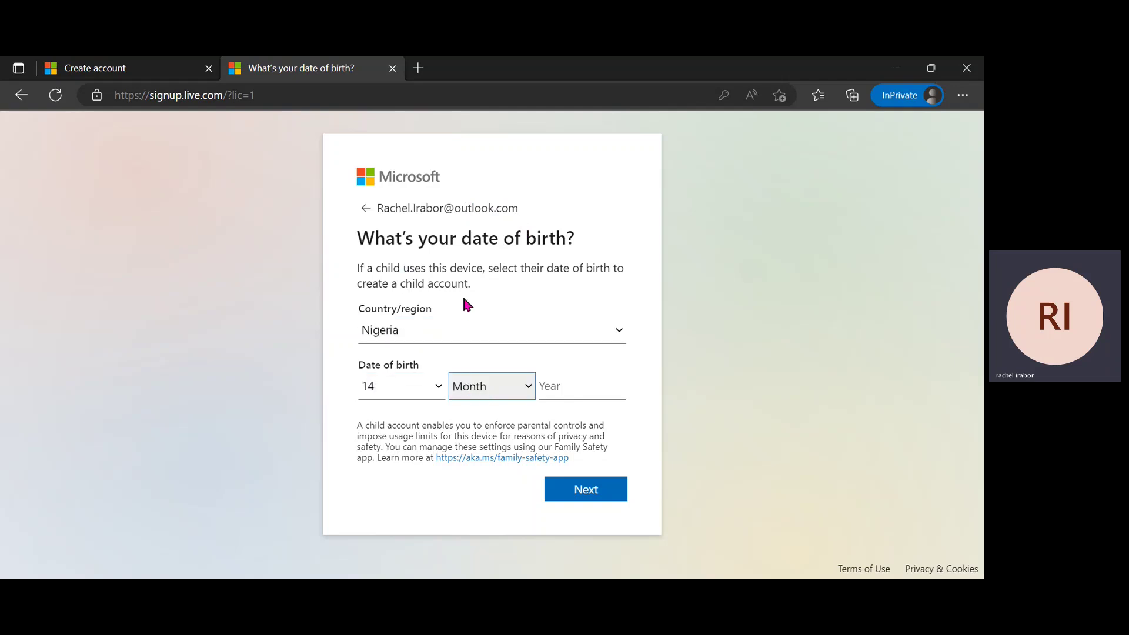
{"action": "type", "text": "August"}
{"action": "left_click", "coordinate": [577, 392]}
{"action": "type", "text": "1905"}
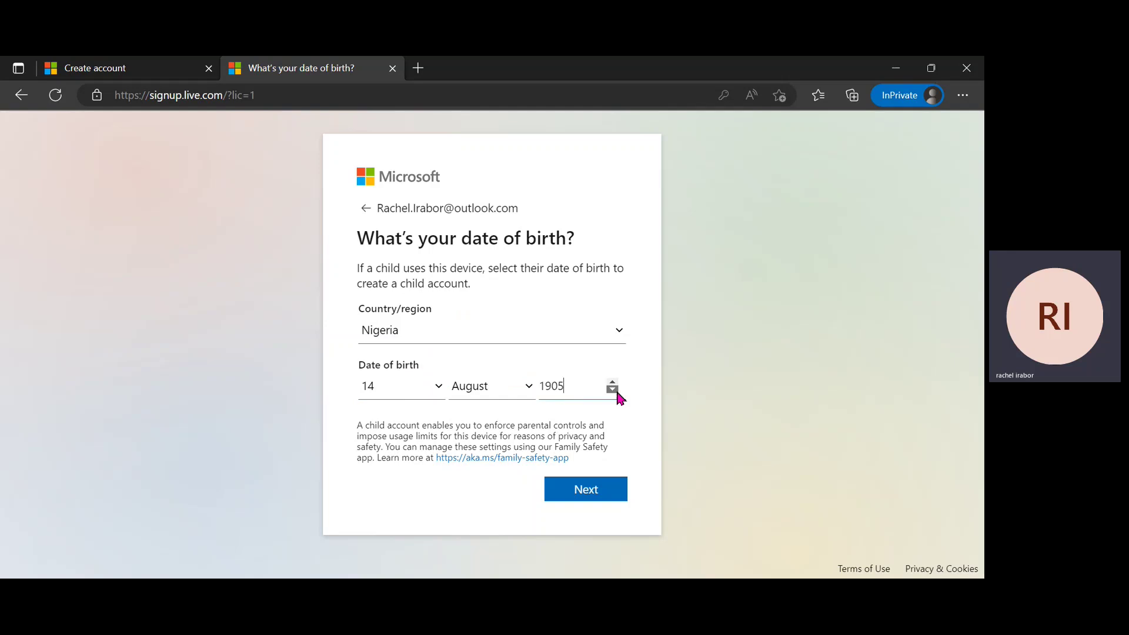
{"action": "left_click", "coordinate": [612, 383]}
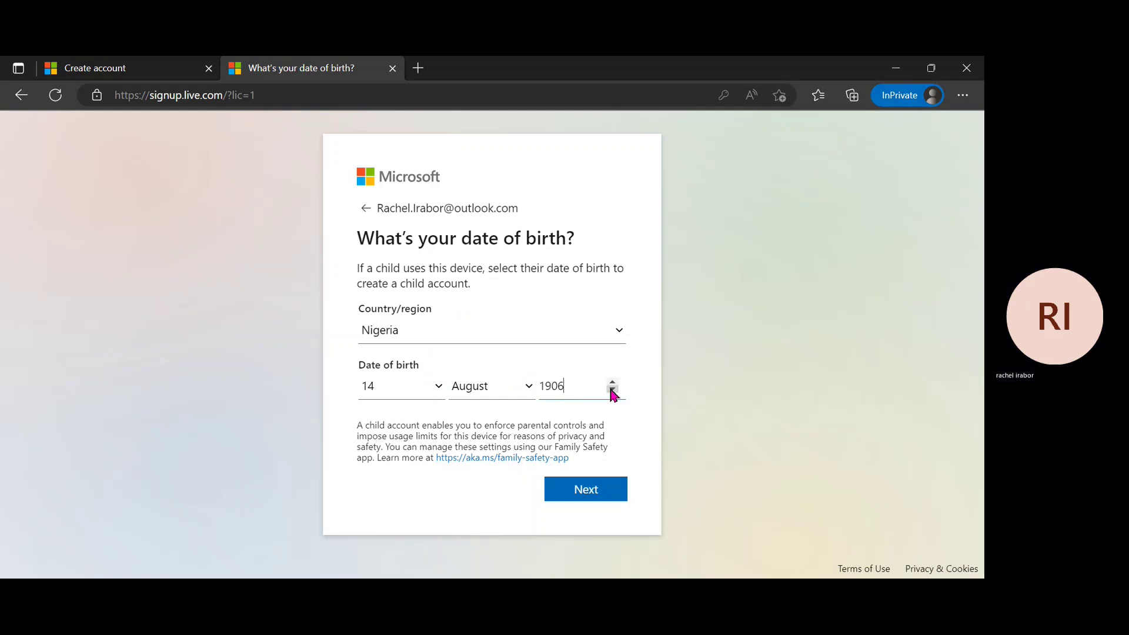
{"action": "double_click", "coordinate": [612, 382]}
{"action": "double_click", "coordinate": [612, 383]}
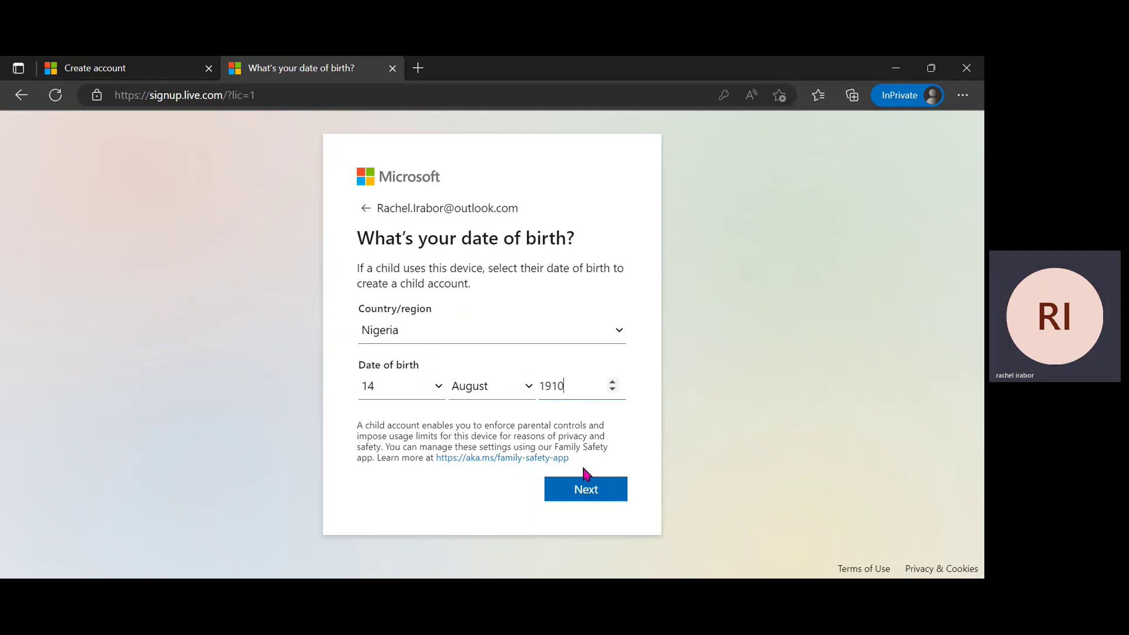
{"action": "left_click", "coordinate": [575, 504]}
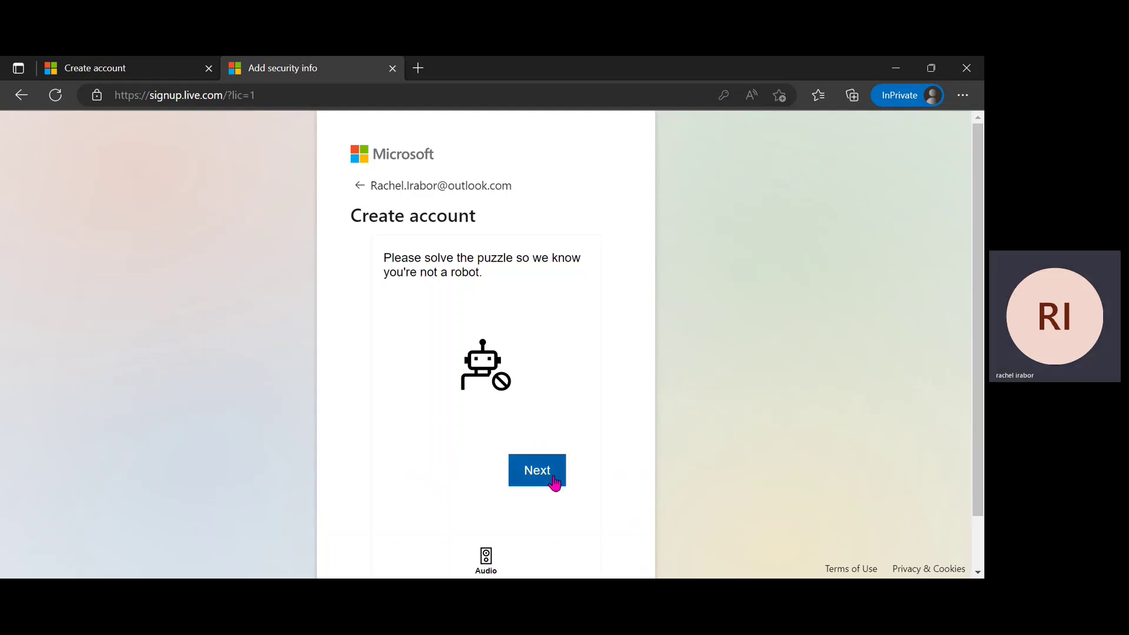
Start the puzzle and select the square showing two identical fish.
{"action": "left_click", "coordinate": [527, 481]}
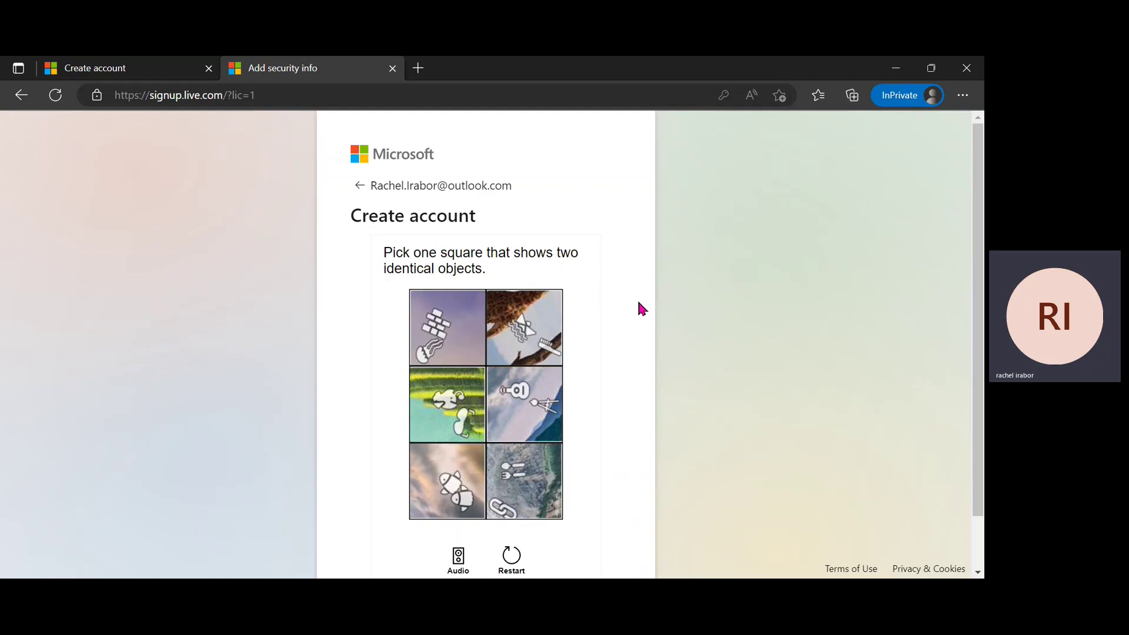
{"action": "scroll", "coordinate": [592, 350], "scroll_direction": "down", "scroll_amount": 1}
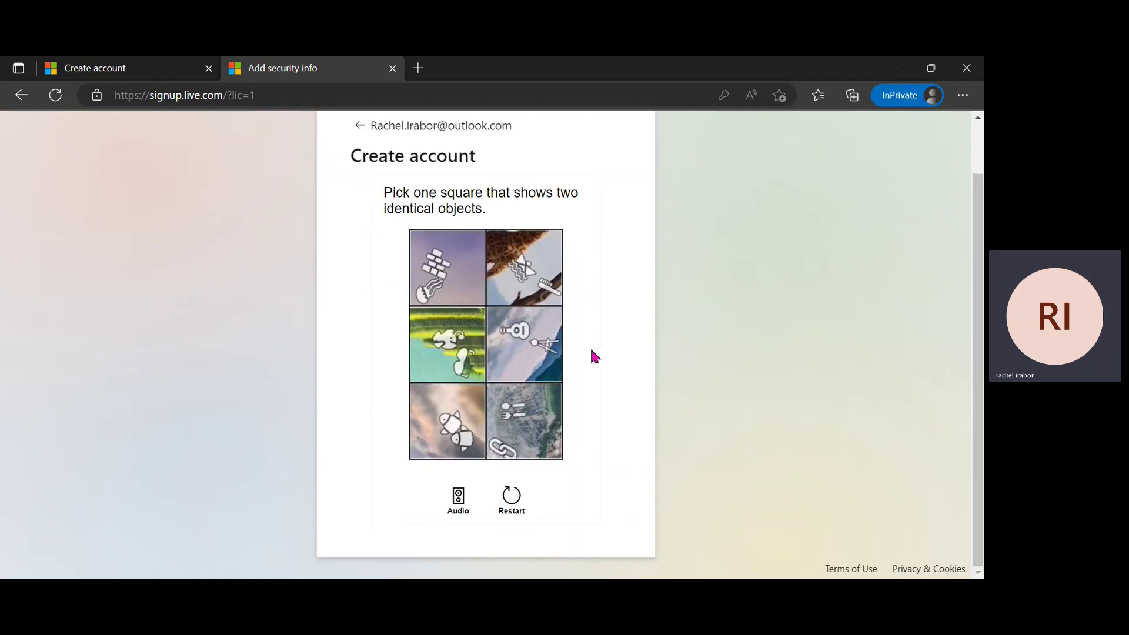
{"action": "left_click", "coordinate": [464, 436]}
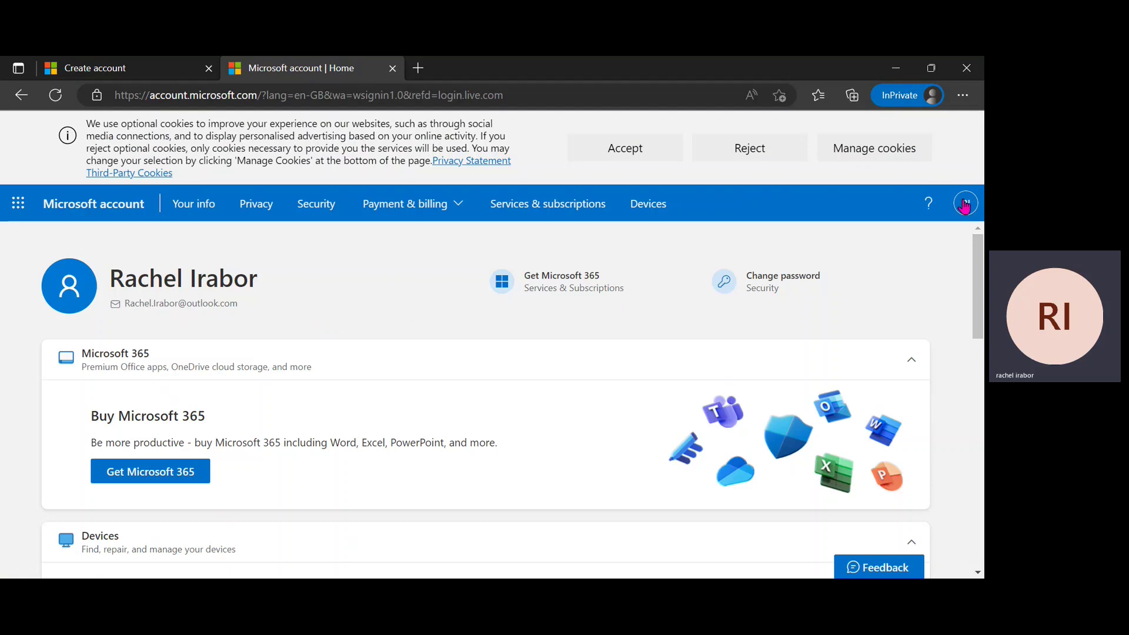
Reject optional cookies, then glance at the account flyout and scroll the home page.
{"action": "left_click", "coordinate": [773, 162]}
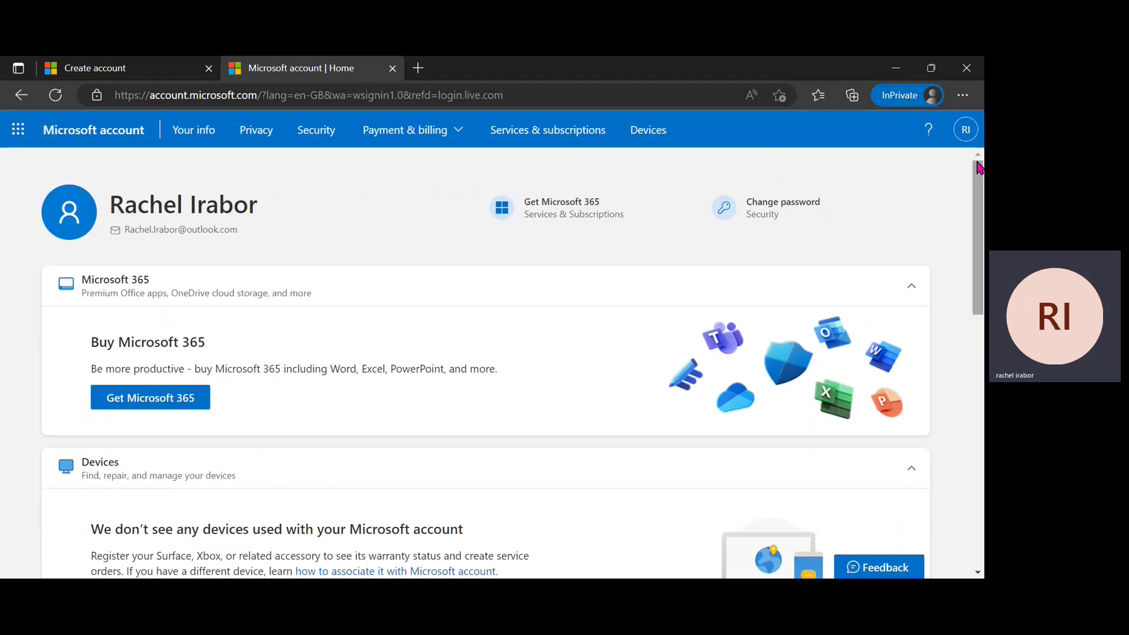
{"action": "left_click", "coordinate": [965, 140]}
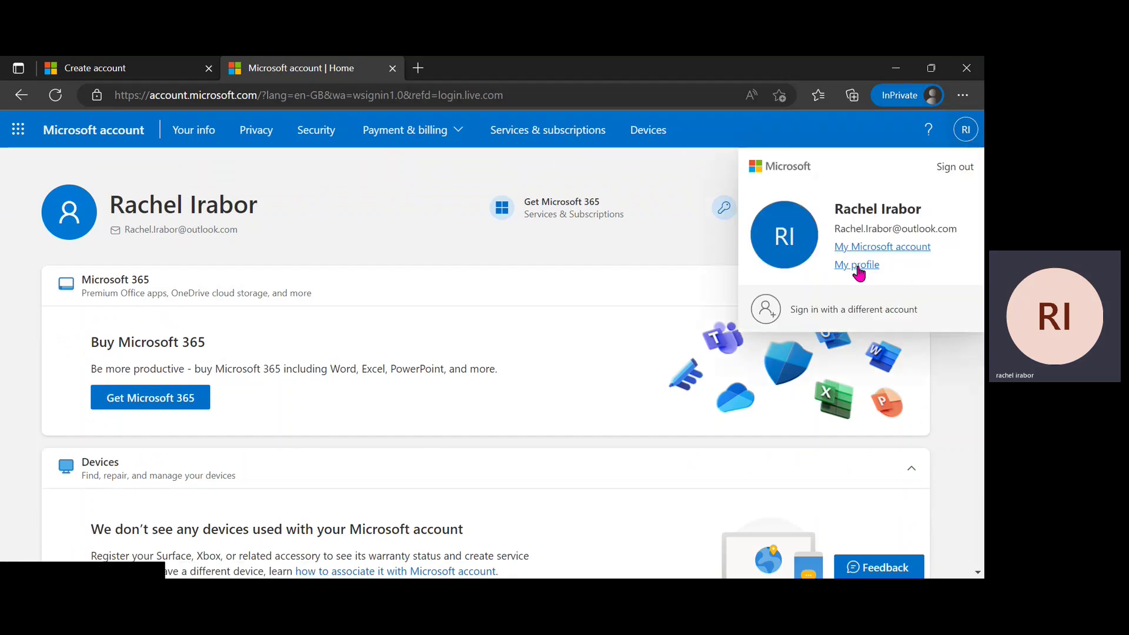
{"action": "left_click", "coordinate": [651, 231]}
{"action": "scroll", "coordinate": [662, 235], "scroll_direction": "down", "scroll_amount": 12}
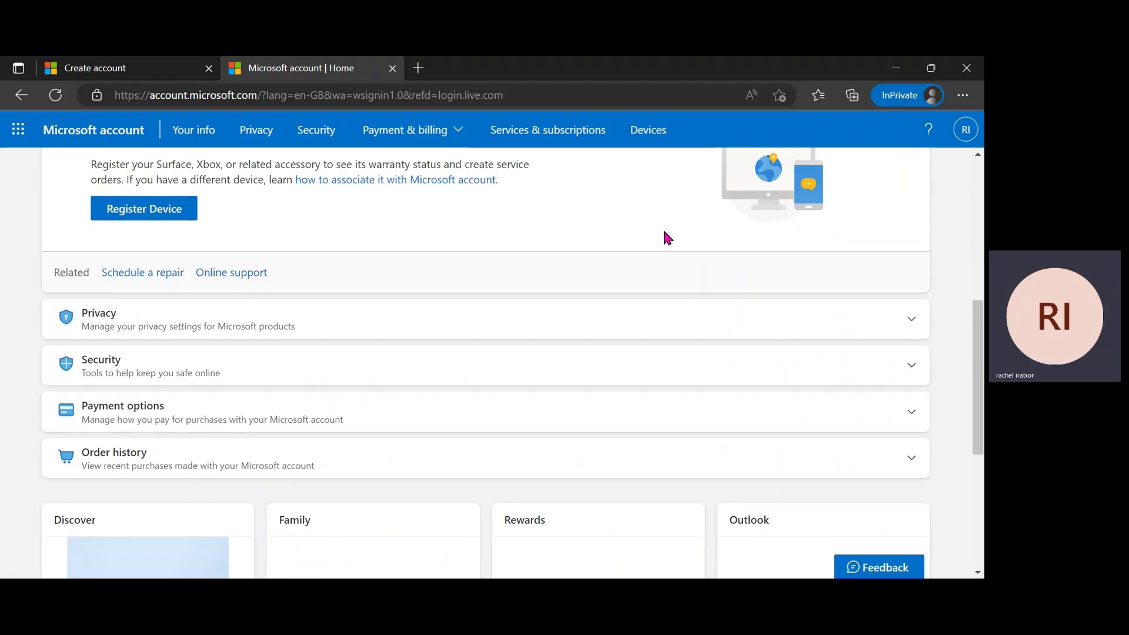
{"action": "scroll", "coordinate": [669, 233], "scroll_direction": "up", "scroll_amount": 12}
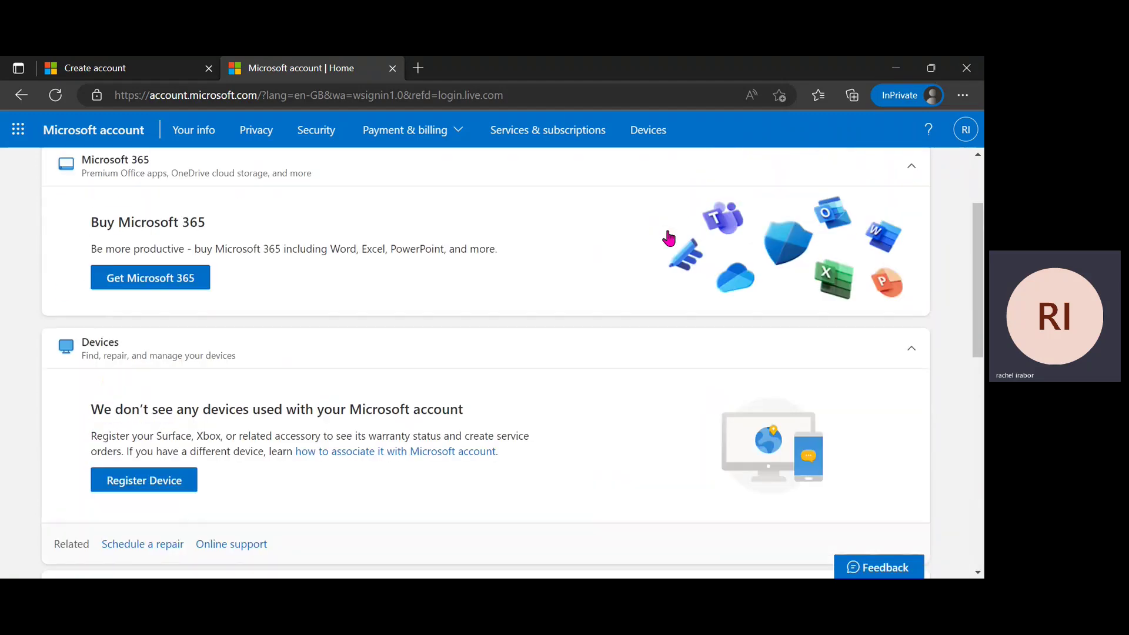